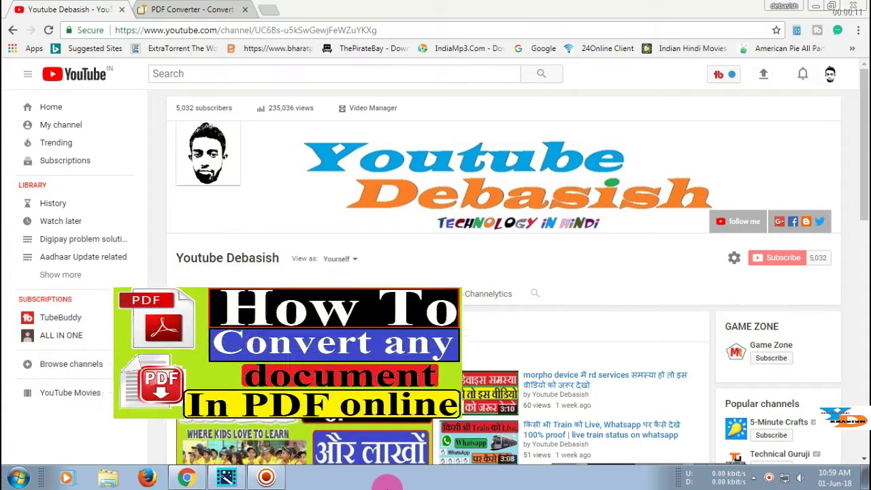
- Scroll down the channel home page and switch to its Videos section
scroll(436, 272, down, 1)
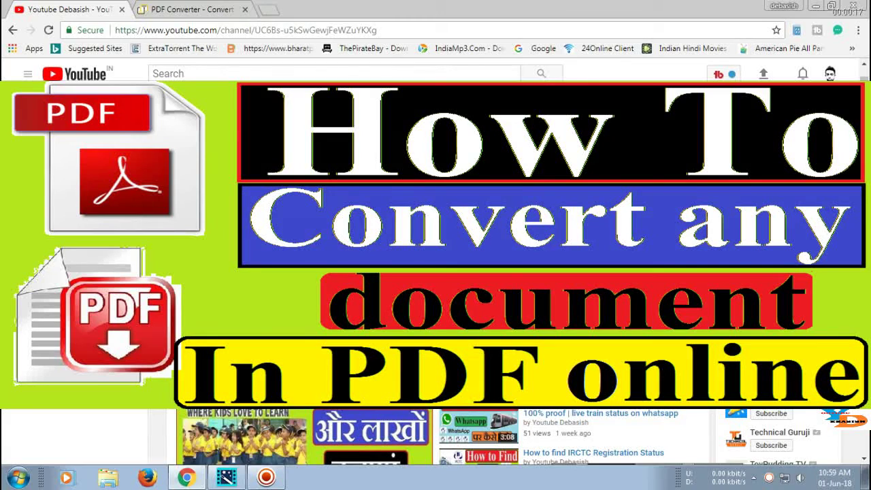
click(232, 274)
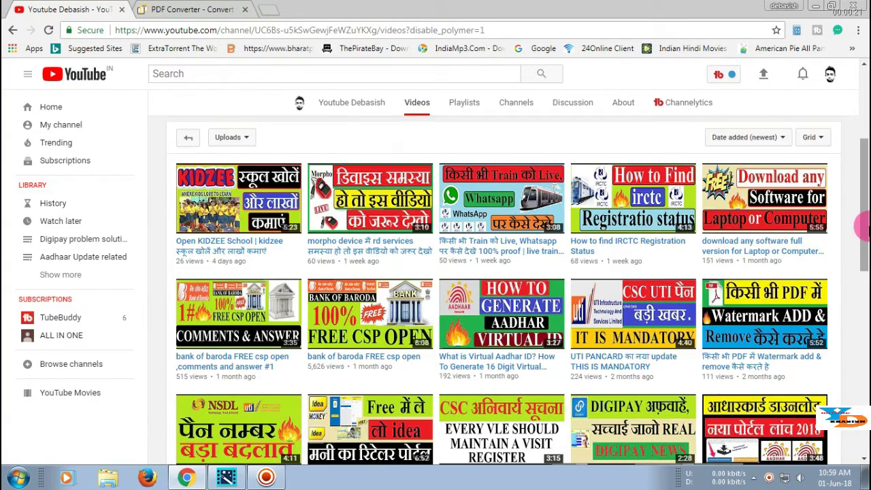
- Scroll back up so the channel banner, tabs and uploads grid are visible
drag(865, 225, 865, 165)
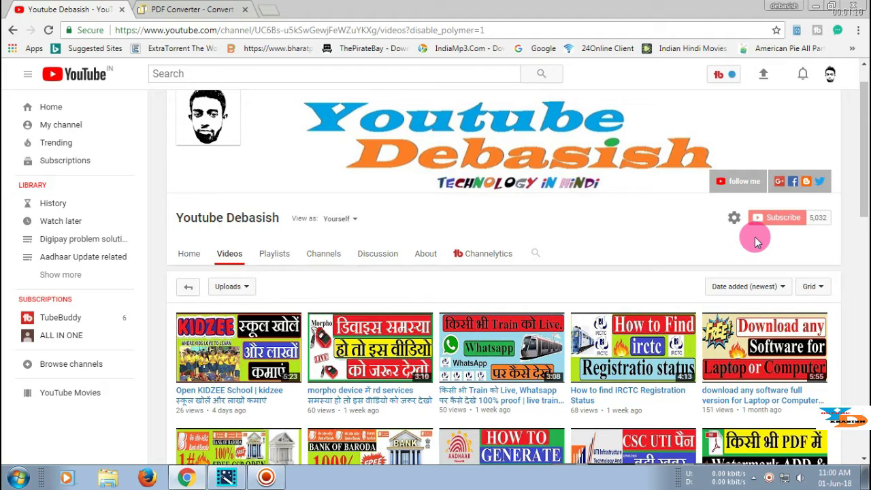
click(183, 10)
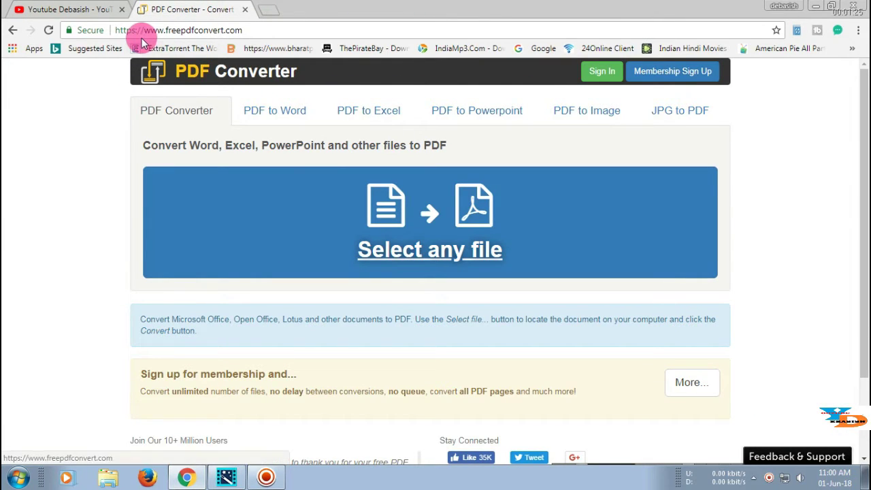
drag(142, 31, 193, 30)
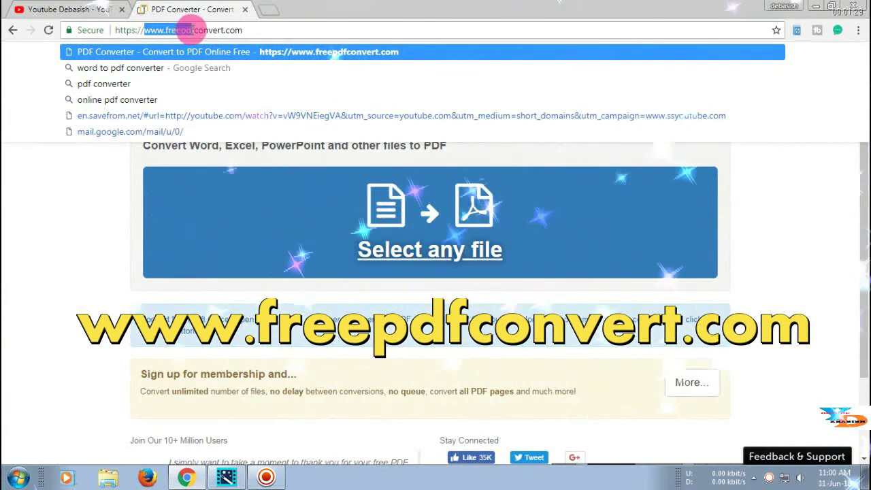
drag(192, 30, 246, 30)
click(251, 30)
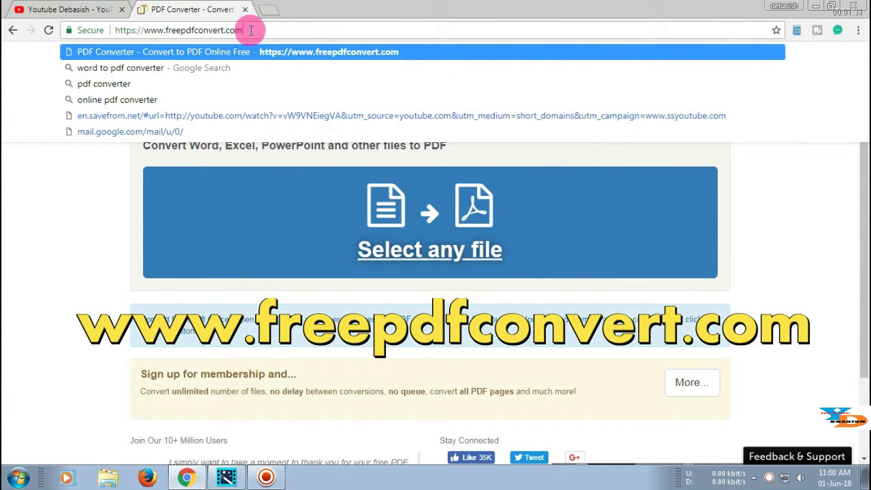
click(47, 209)
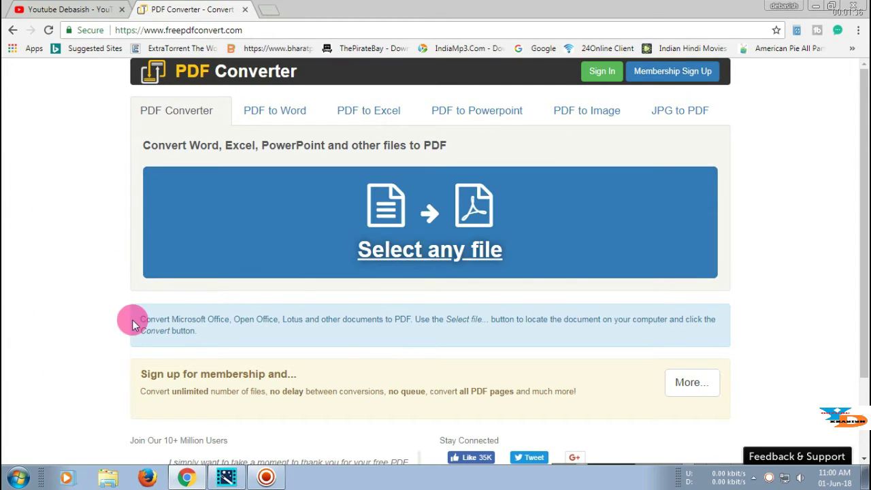
mouse_move(855, 209)
mouse_down()
mouse_move(857, 323)
mouse_move(863, 75)
mouse_up()
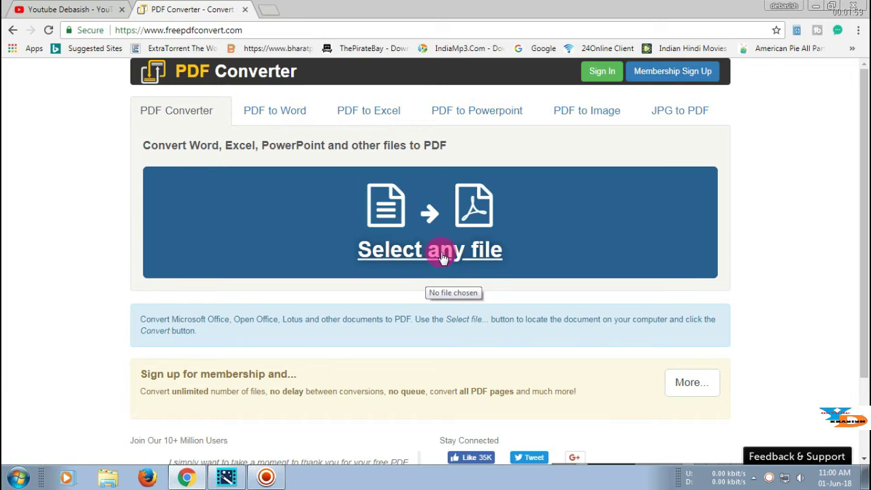
- Pick images.jpg from the Desktop and upload it for conversion to PDF
click(441, 253)
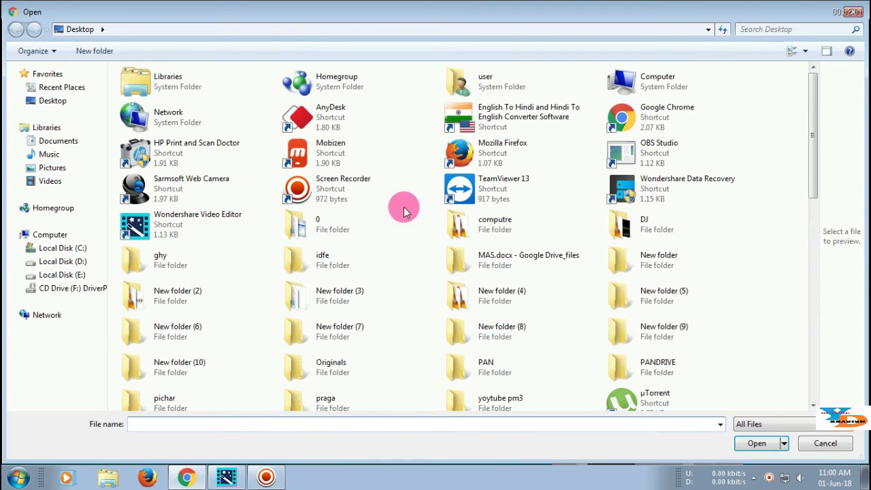
drag(815, 149, 815, 255)
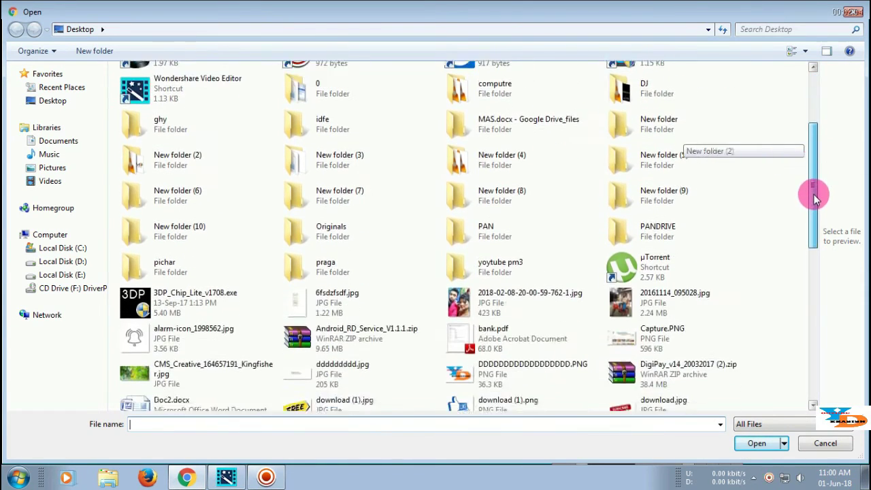
drag(815, 255, 811, 295)
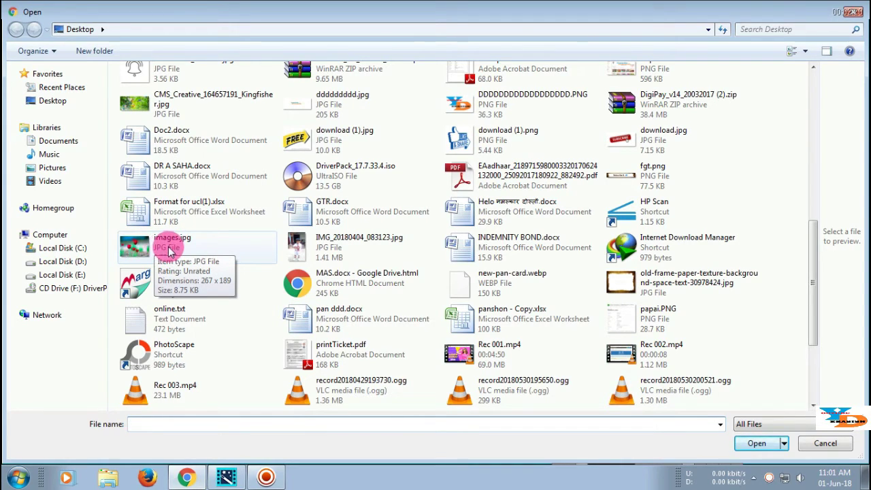
click(169, 250)
click(748, 443)
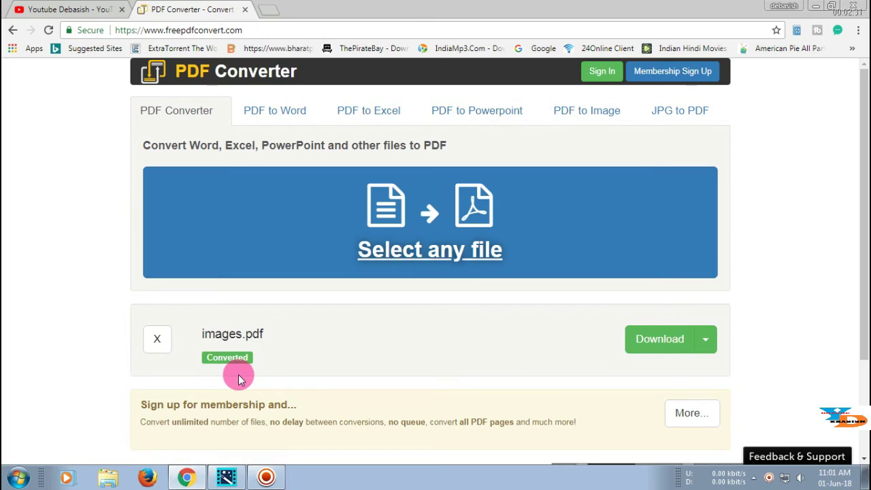
- Download the converted PDF as images (1).pdf and select it in the download bar
click(661, 346)
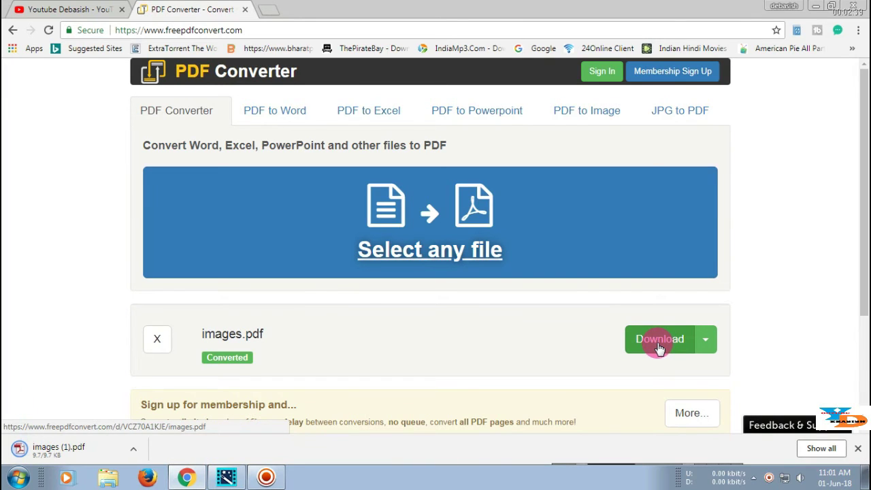
click(42, 454)
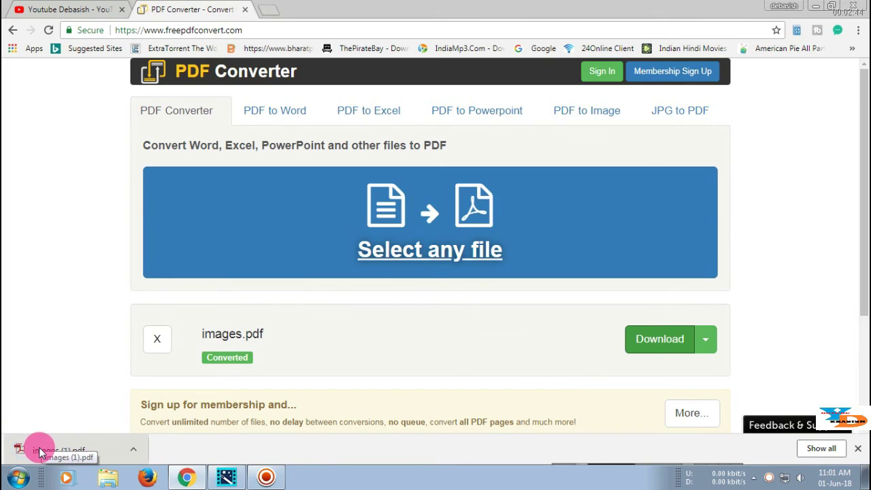
- Open images (1).pdf from the download shelf in a new Chrome tab
click(39, 451)
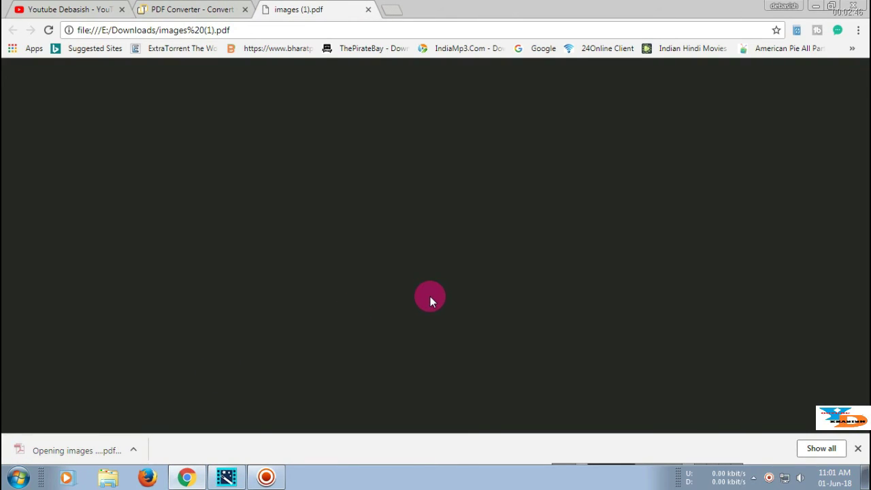